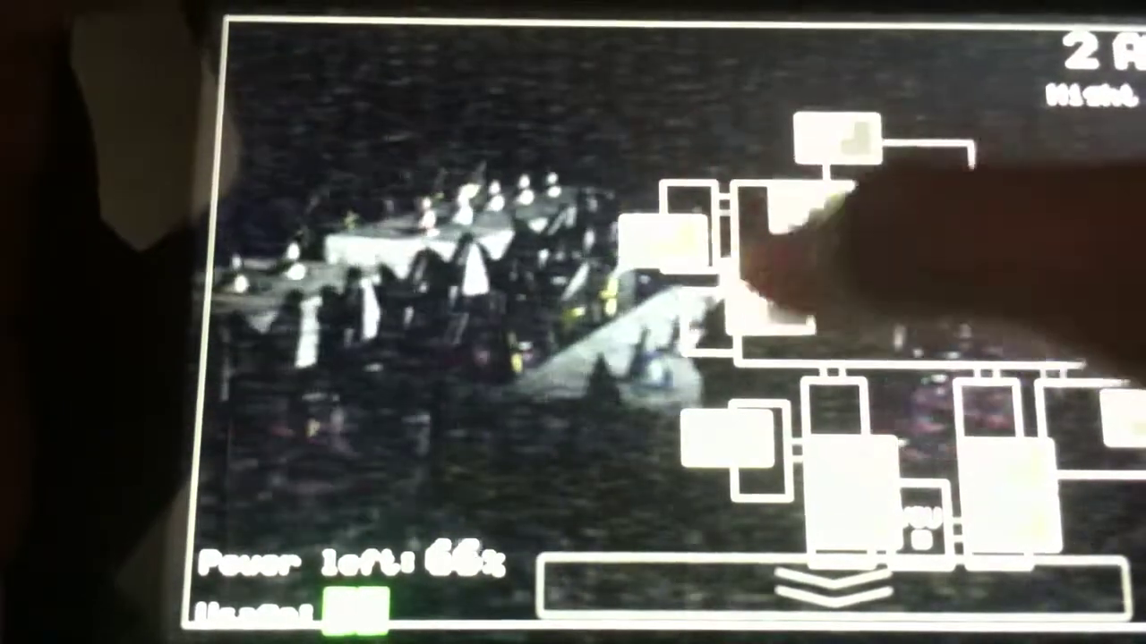
{"action": "left_click", "coordinate": [806, 259]}
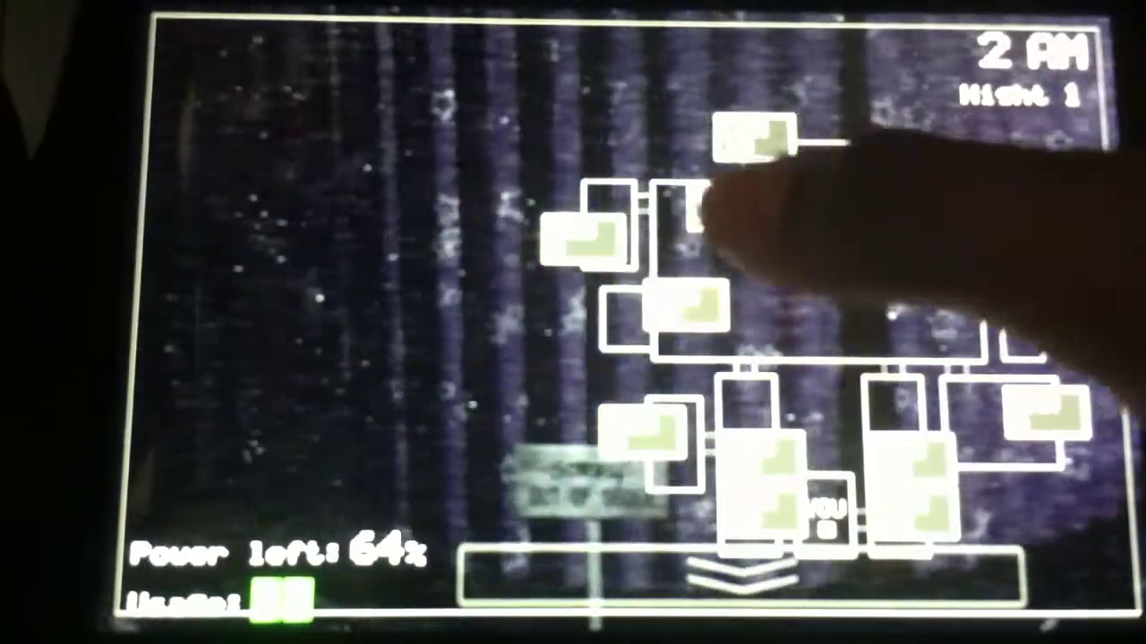
{"action": "left_click", "coordinate": [698, 206]}
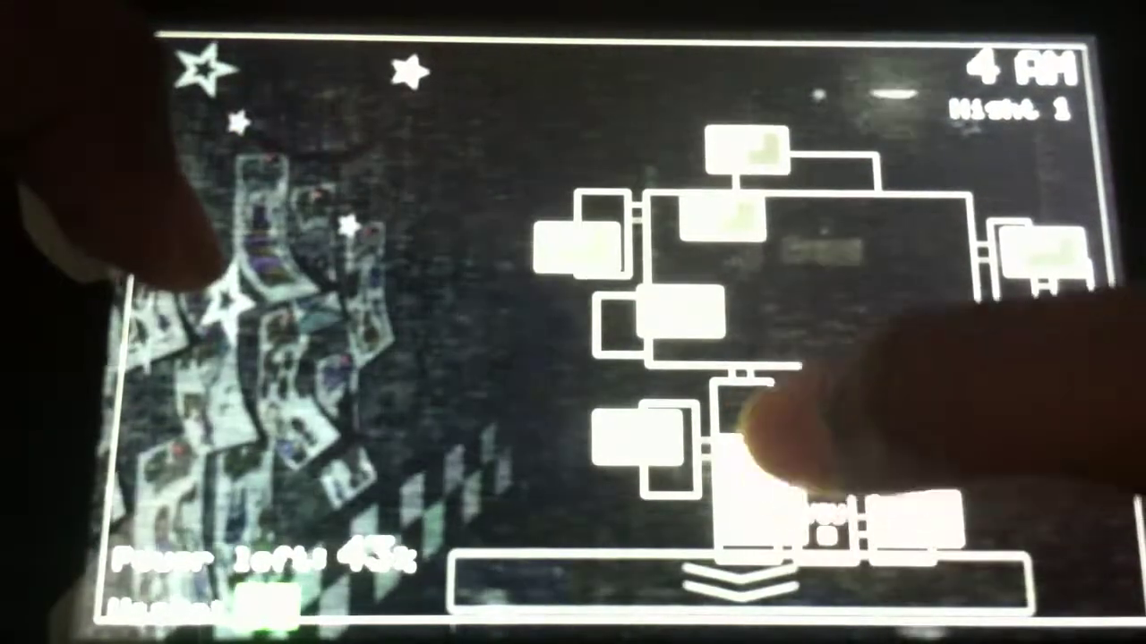
{"action": "left_click", "coordinate": [743, 466]}
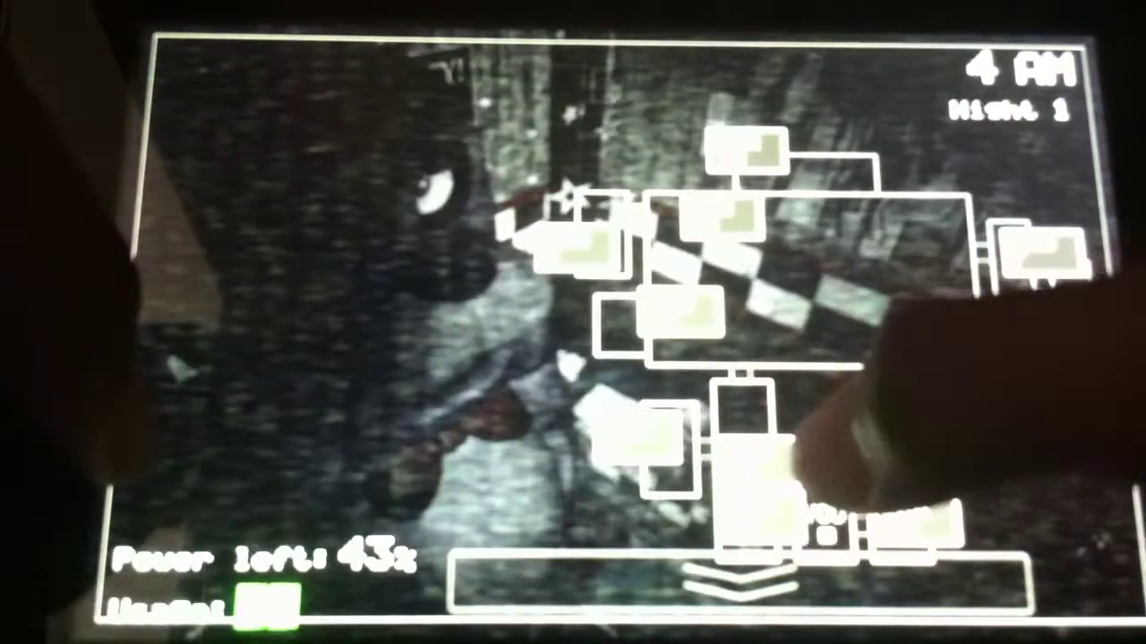
{"action": "left_click", "coordinate": [734, 582]}
{"action": "left_click", "coordinate": [806, 582]}
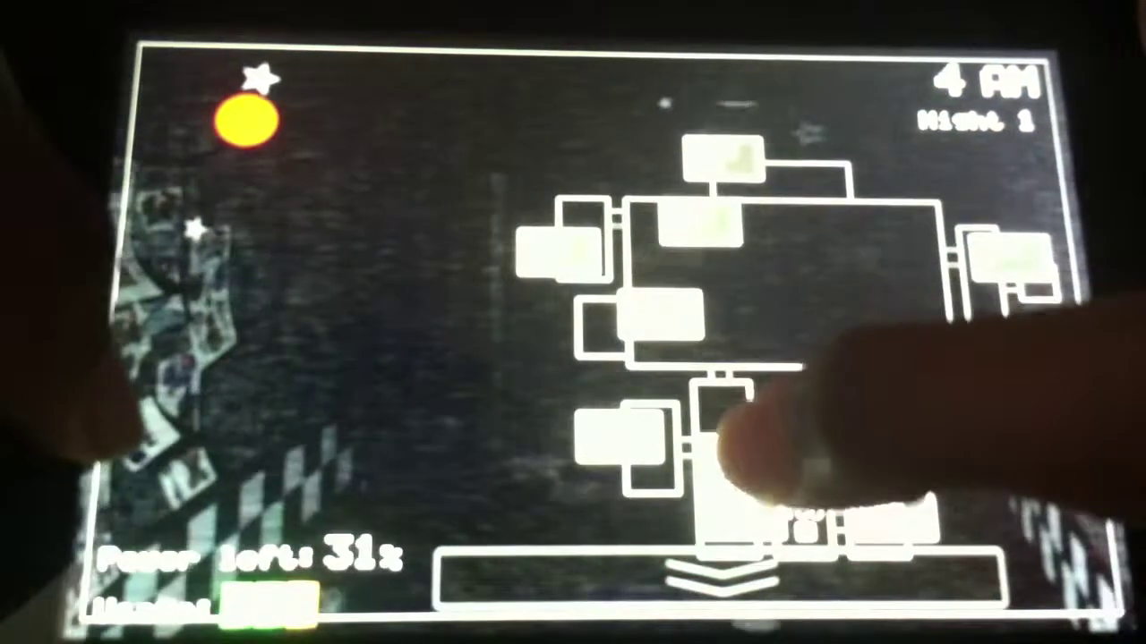
{"action": "left_click", "coordinate": [627, 439]}
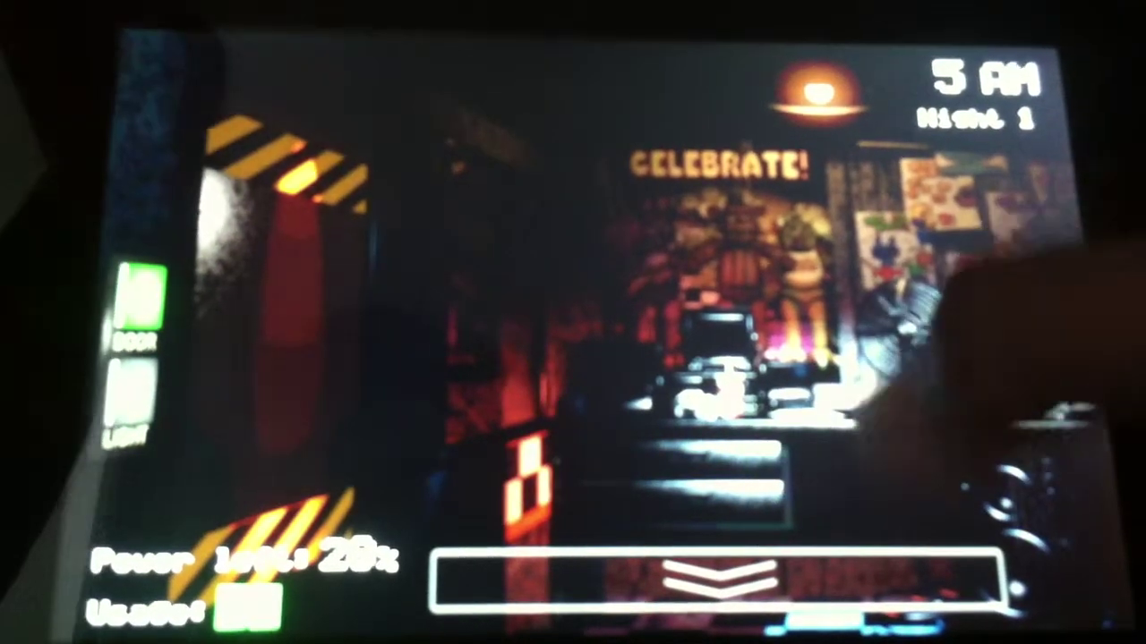
{"action": "left_click", "coordinate": [716, 581]}
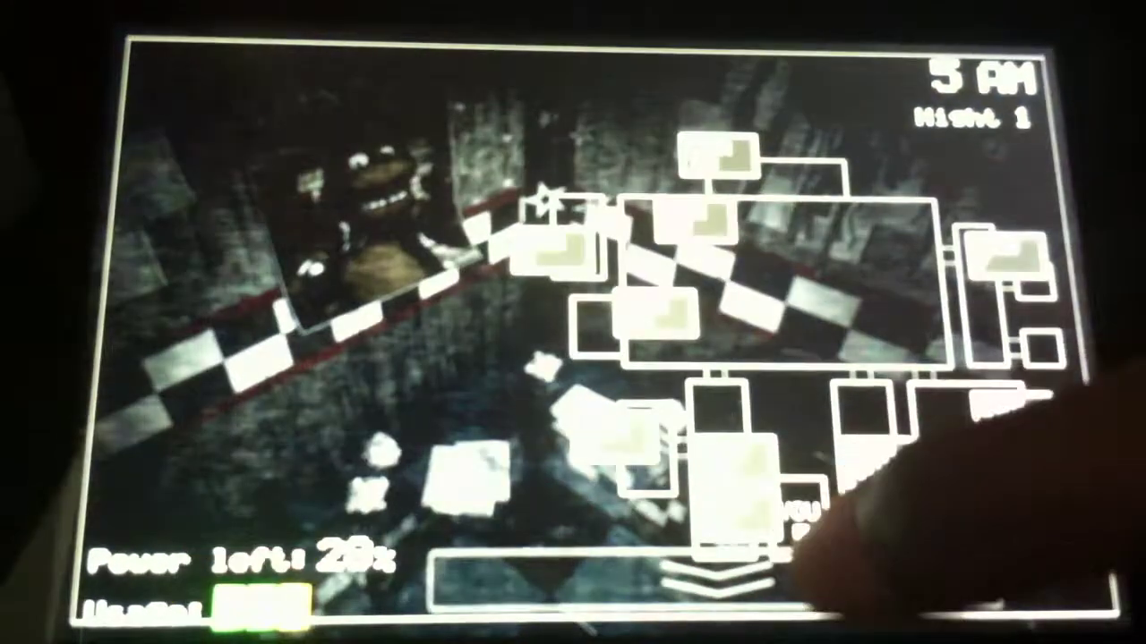
{"action": "left_click", "coordinate": [716, 582]}
{"action": "left_click", "coordinate": [716, 581]}
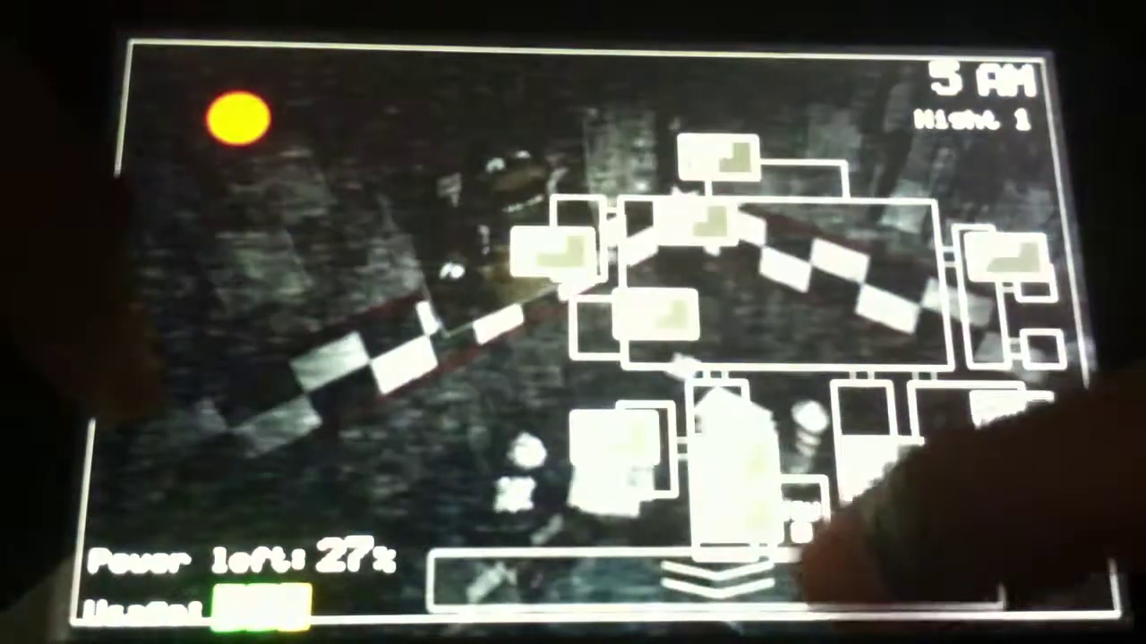
{"action": "left_click", "coordinate": [716, 581]}
{"action": "left_click", "coordinate": [716, 582]}
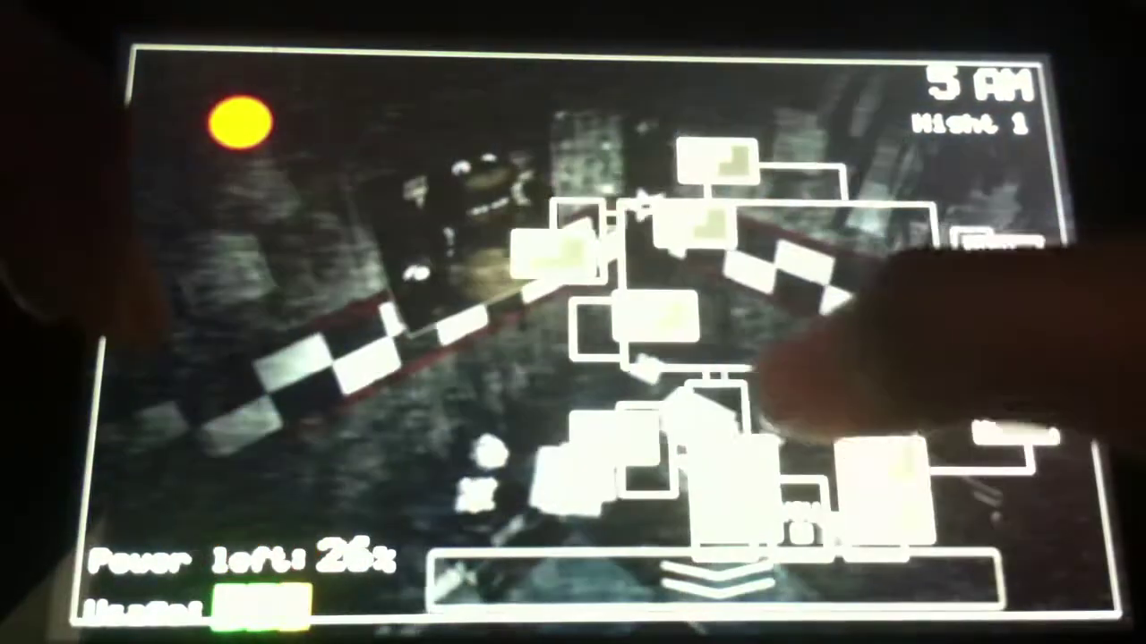
{"action": "left_click", "coordinate": [725, 421]}
{"action": "left_click", "coordinate": [725, 420]}
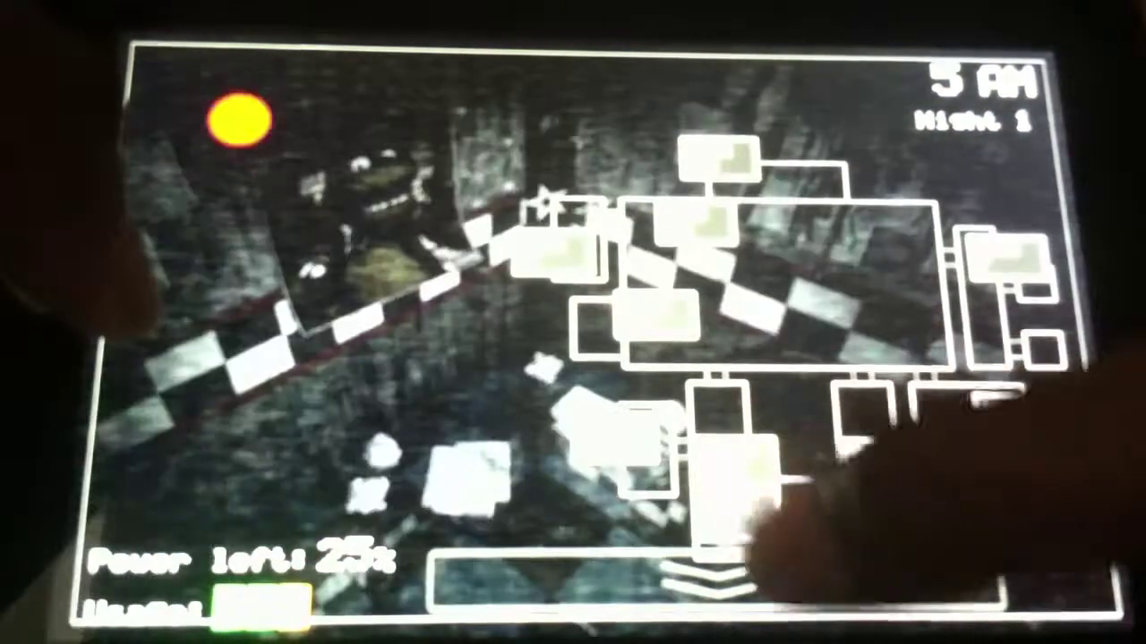
{"action": "left_click", "coordinate": [716, 582]}
{"action": "left_click", "coordinate": [716, 581]}
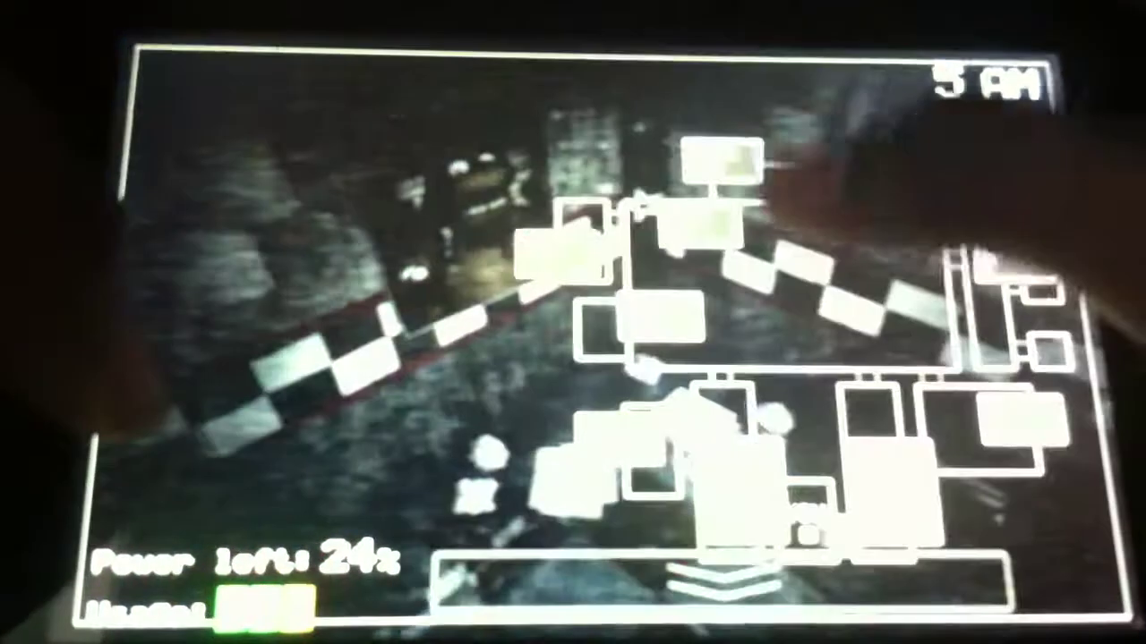
{"action": "left_click", "coordinate": [725, 421]}
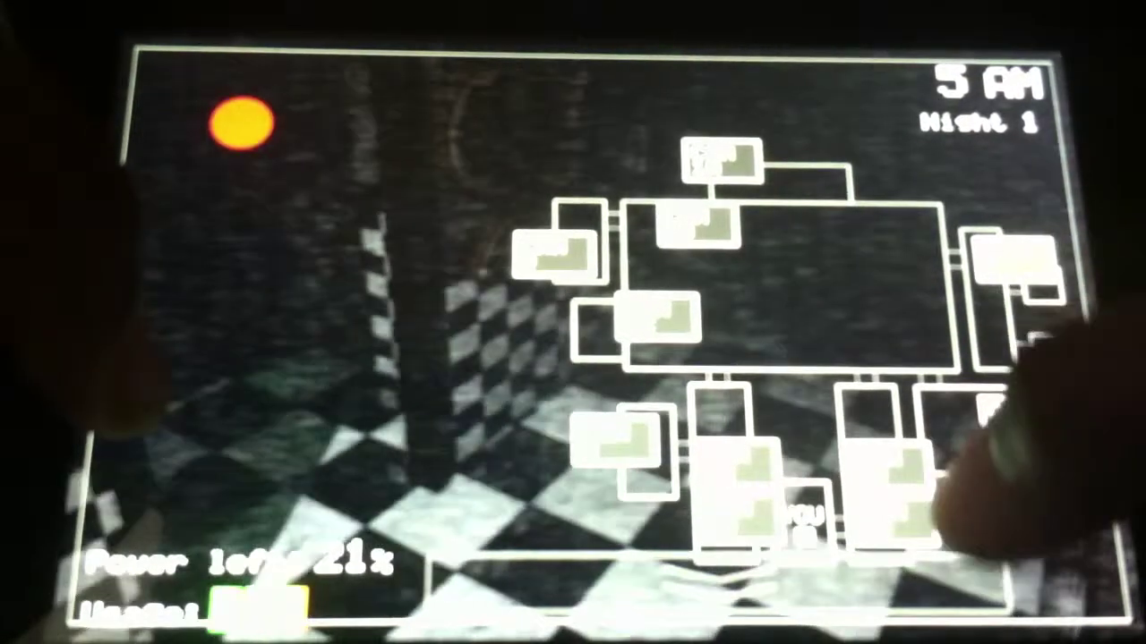
{"action": "left_click", "coordinate": [904, 465]}
{"action": "left_click", "coordinate": [743, 448]}
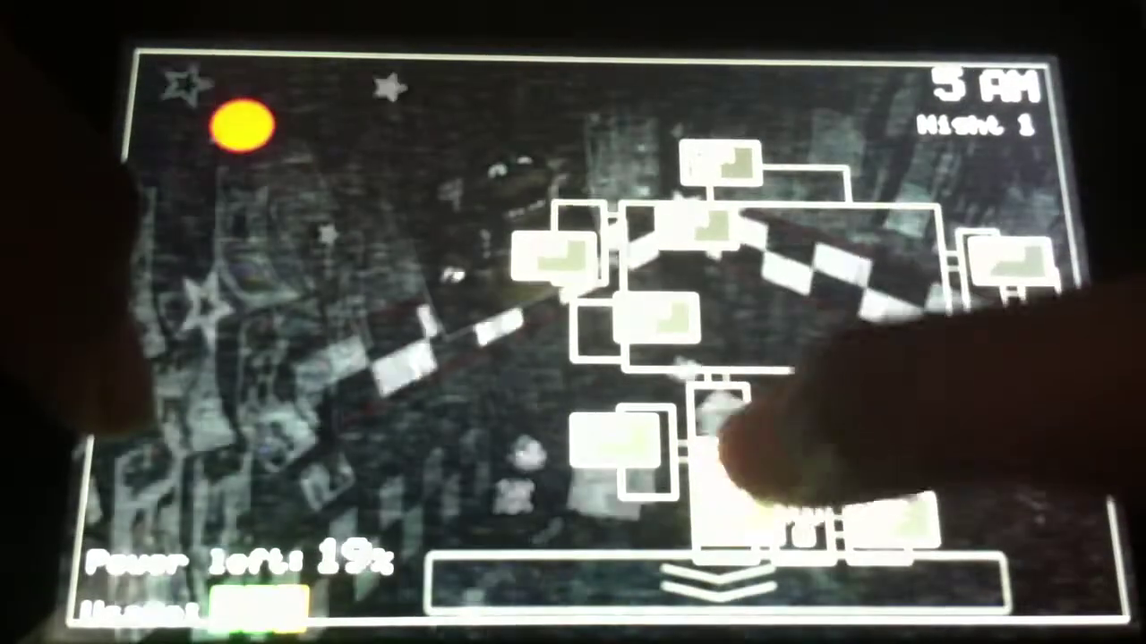
{"action": "left_click", "coordinate": [904, 465]}
{"action": "left_click", "coordinate": [904, 501]}
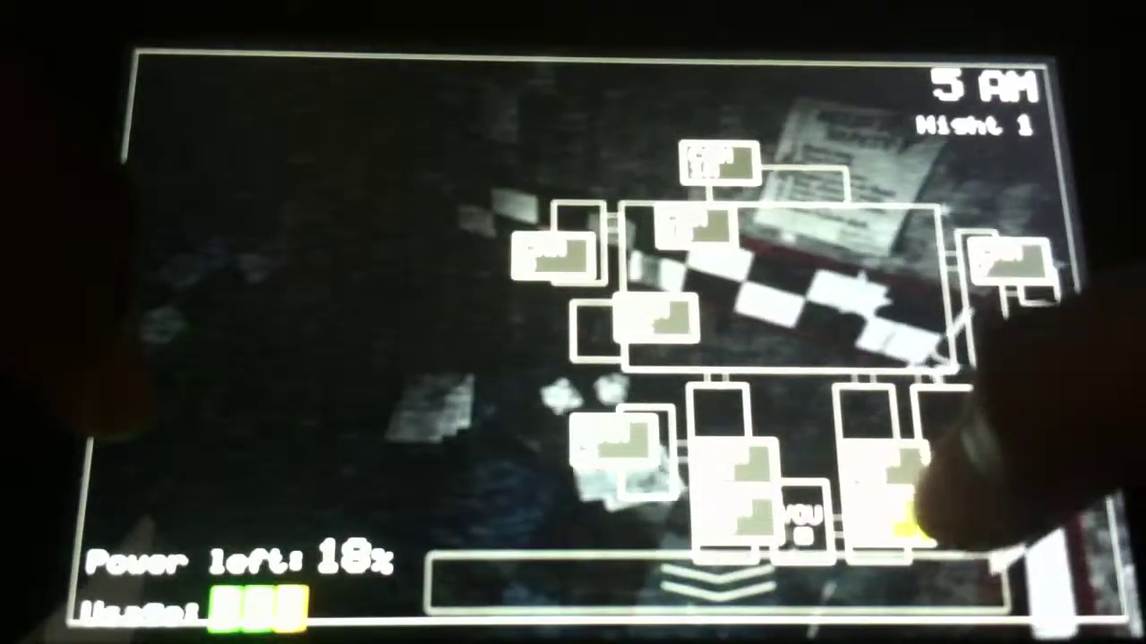
{"action": "left_click", "coordinate": [904, 465]}
{"action": "left_click", "coordinate": [626, 438]}
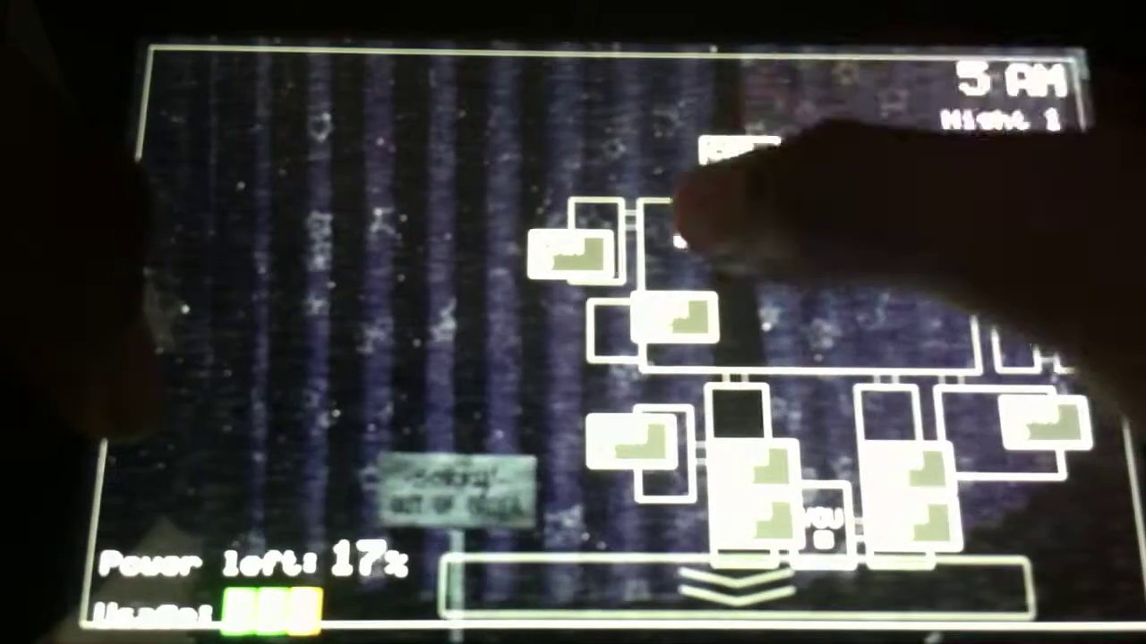